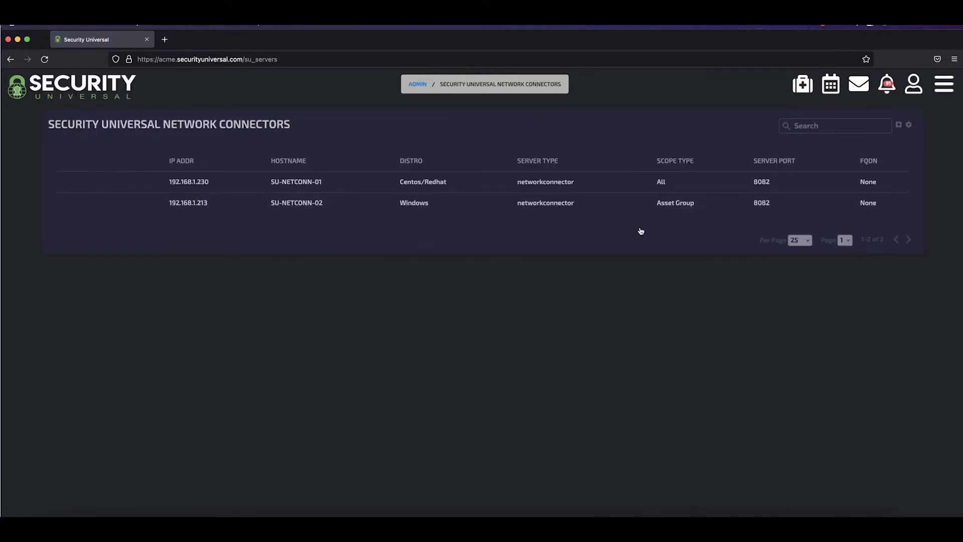
# - Open the list of all SU agents and start adding a new Security Universal agent
pyautogui.click(9, 60)
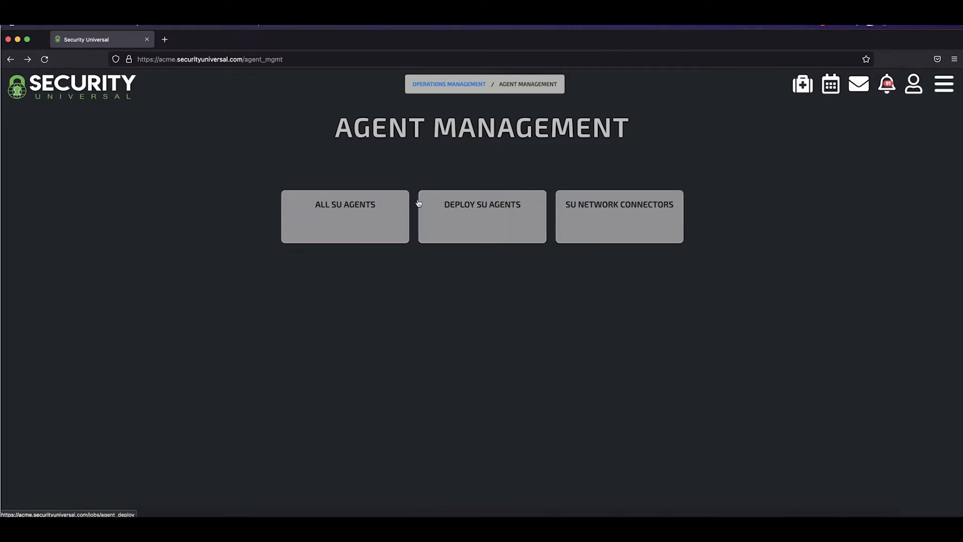
pyautogui.click(350, 217)
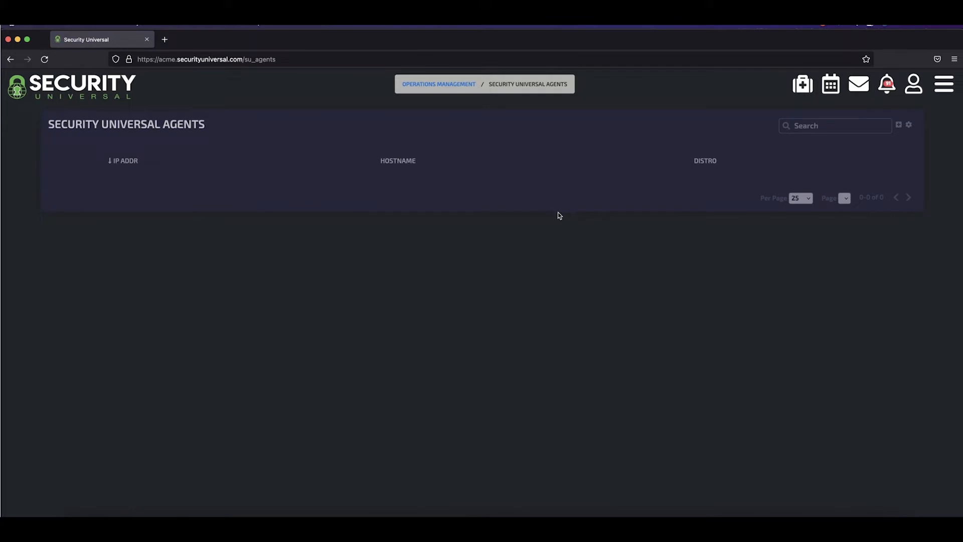
pyautogui.click(900, 126)
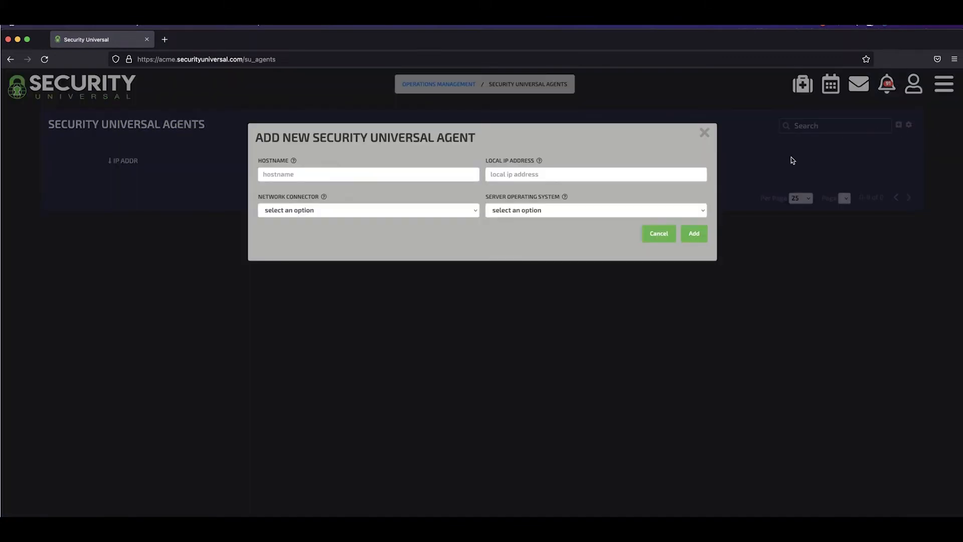
# - Enter the hostname SU-AGENT-01 and the local IP address 192.168.1.169 for the new agent
pyautogui.moveTo(540, 161)
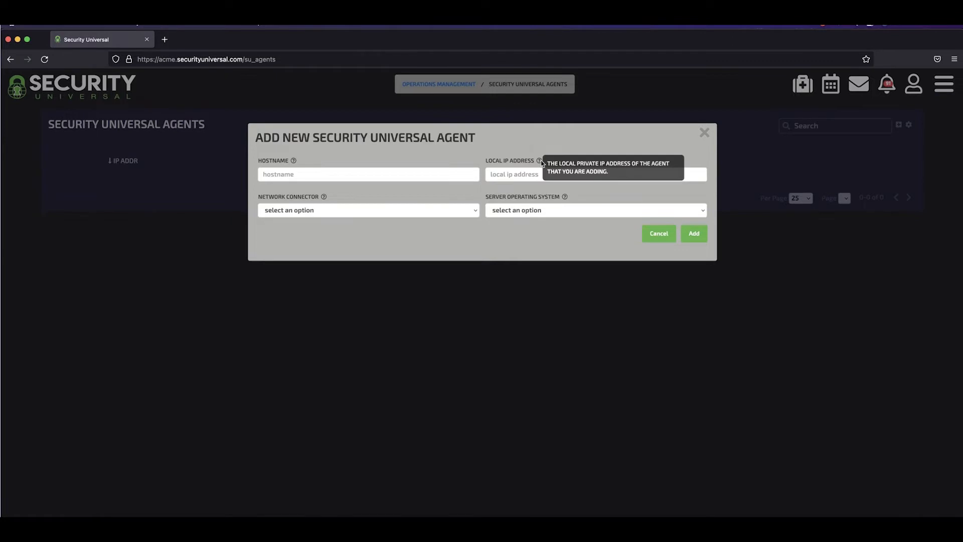
pyautogui.click(447, 174)
pyautogui.write('SU-AGENT-01')
pyautogui.click(523, 174)
pyautogui.write('192.168.1.163')
# - Assign the agent to the network connector SU-NETCONN-01 and set its server operating system to Windows
pyautogui.click(413, 210)
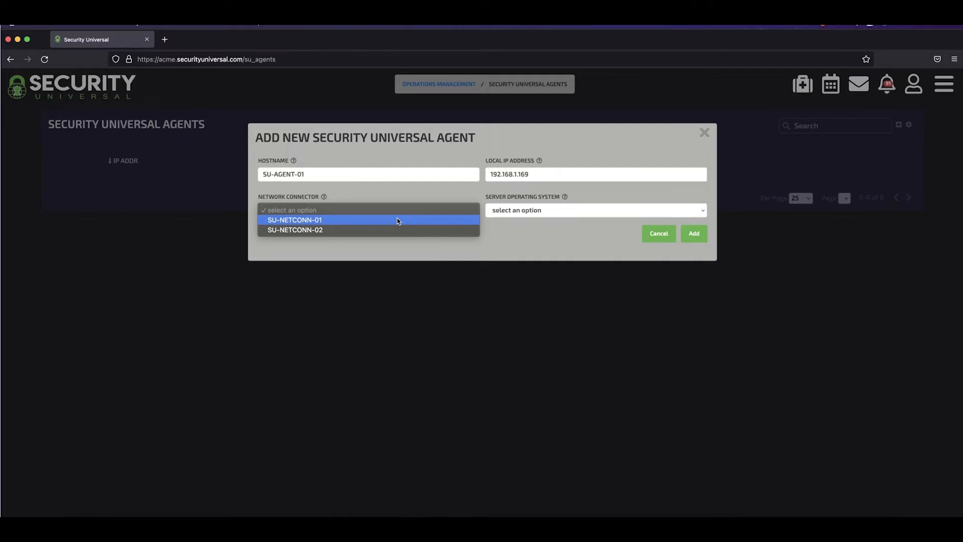
pyautogui.click(398, 220)
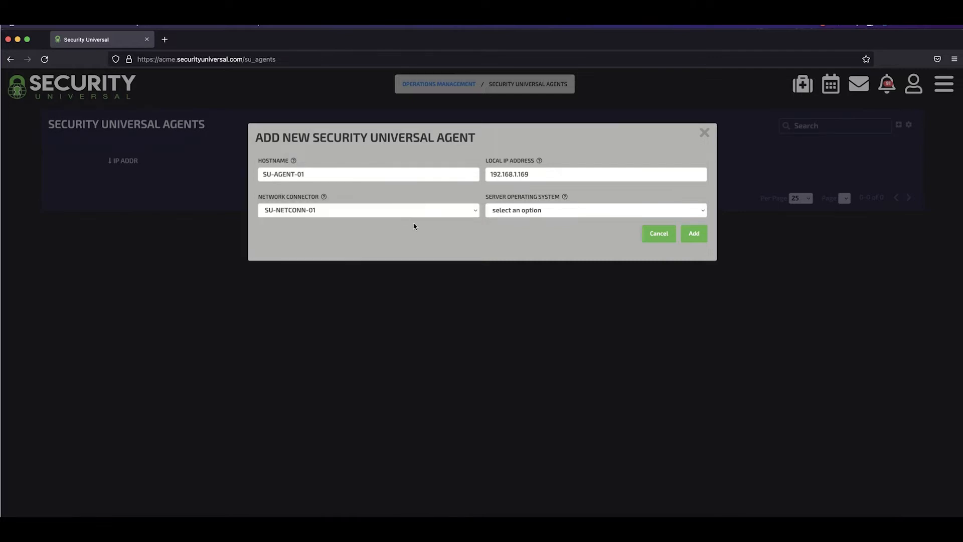
pyautogui.click(702, 210)
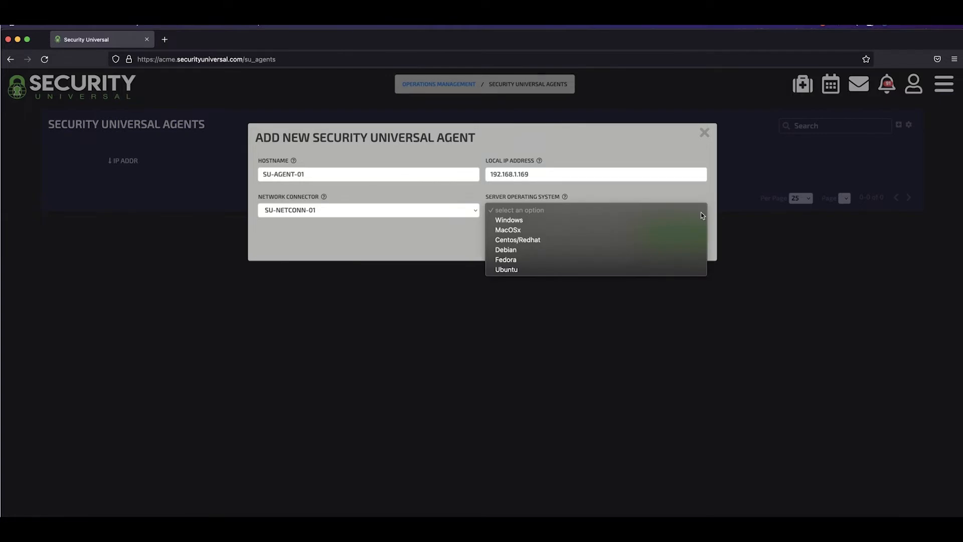
pyautogui.click(701, 221)
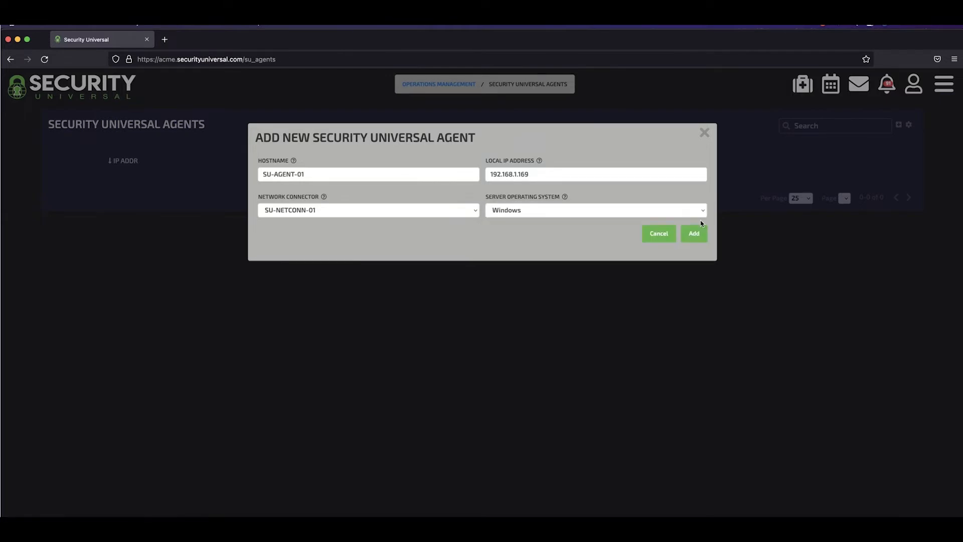
# - Add the agent, download its installation package and close the installation instructions
pyautogui.click(701, 233)
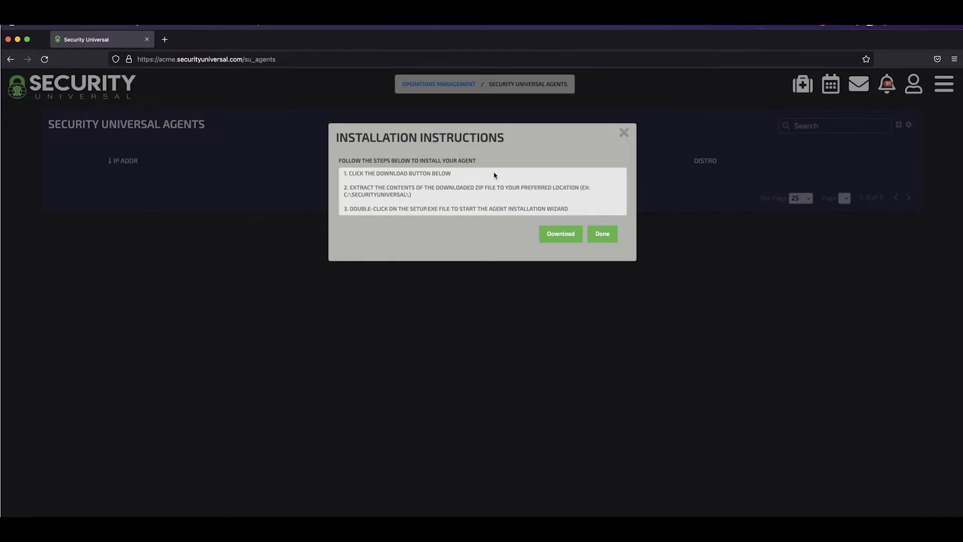
pyautogui.click(562, 241)
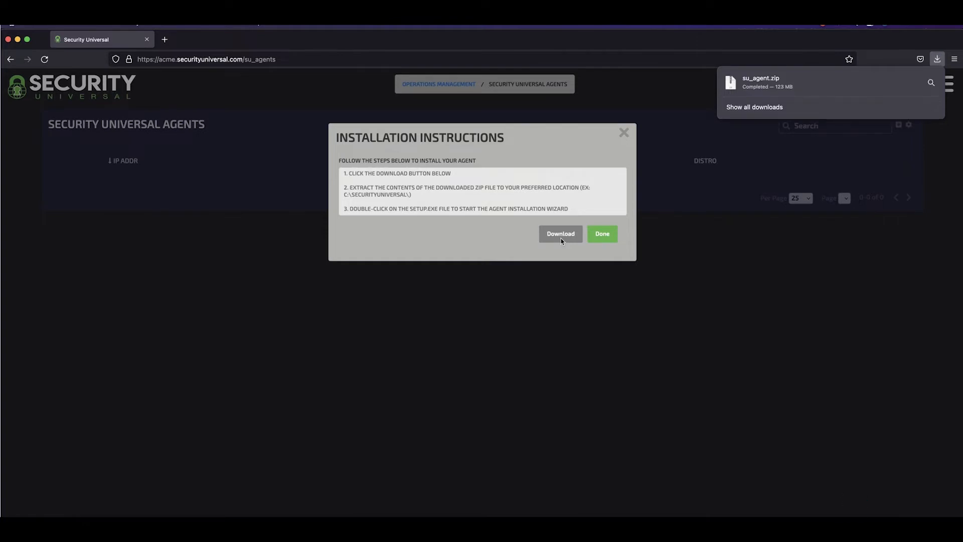
pyautogui.click(602, 234)
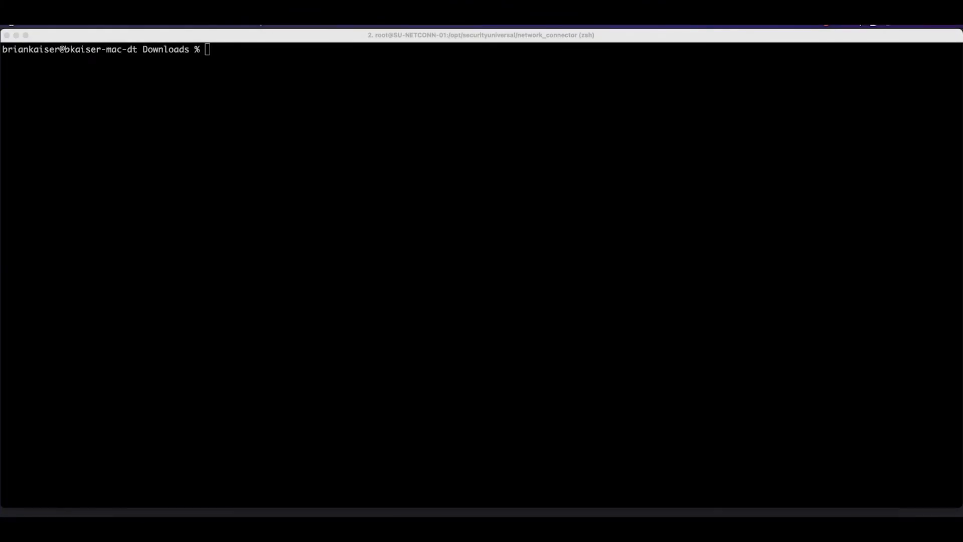
# - In the terminal, move su_agent.zip from Downloads to /Volumes/sd-dc-01/Temp_File_Transfers/windows
pyautogui.click(547, 257)
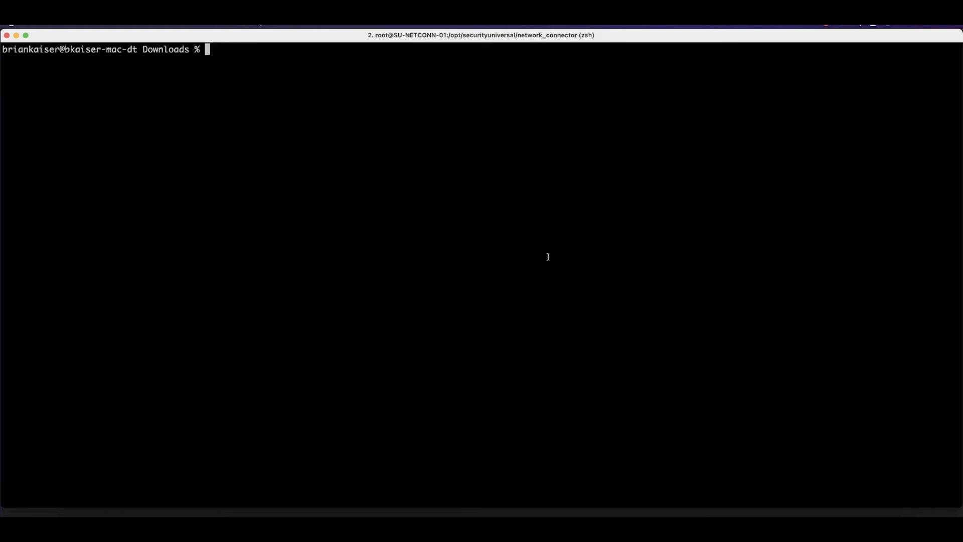
pyautogui.write('mv su_agent.zip /Vol')
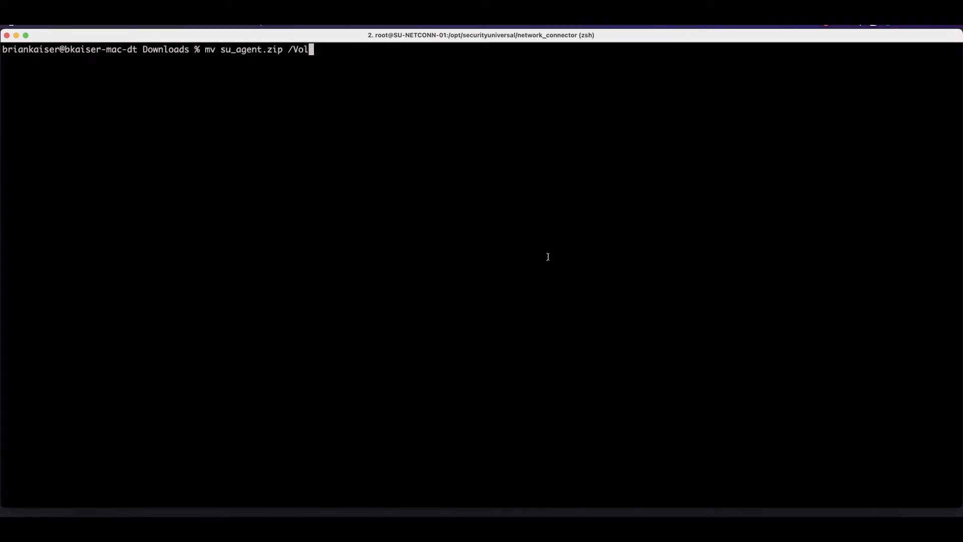
pyautogui.write('umes/sd-dc-01/Temp_File_Transfers/windows')
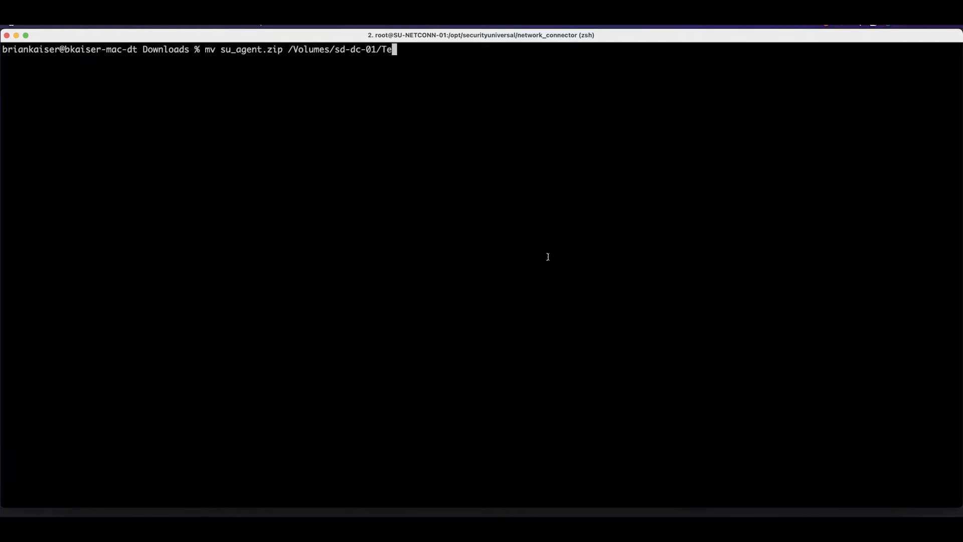
pyautogui.press('Return')
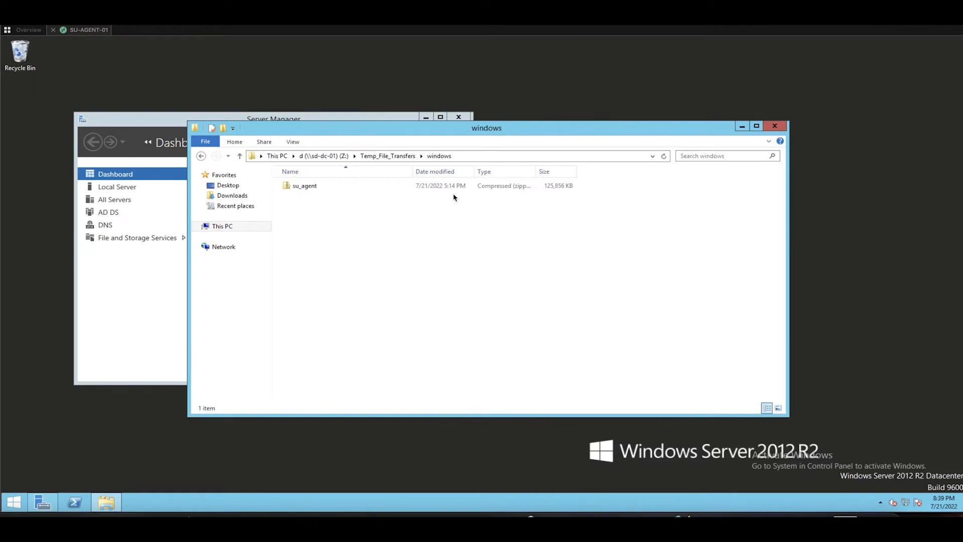
# - On SU-AGENT-01, start extracting the su_agent archive and create a SecurityUniversal folder on the C: drive for it
pyautogui.click(307, 190)
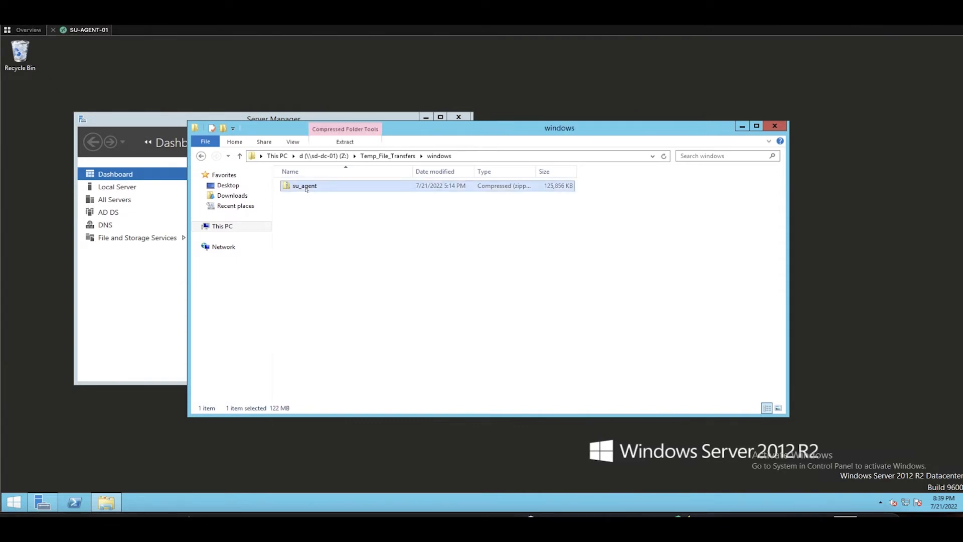
pyautogui.doubleClick(306, 190)
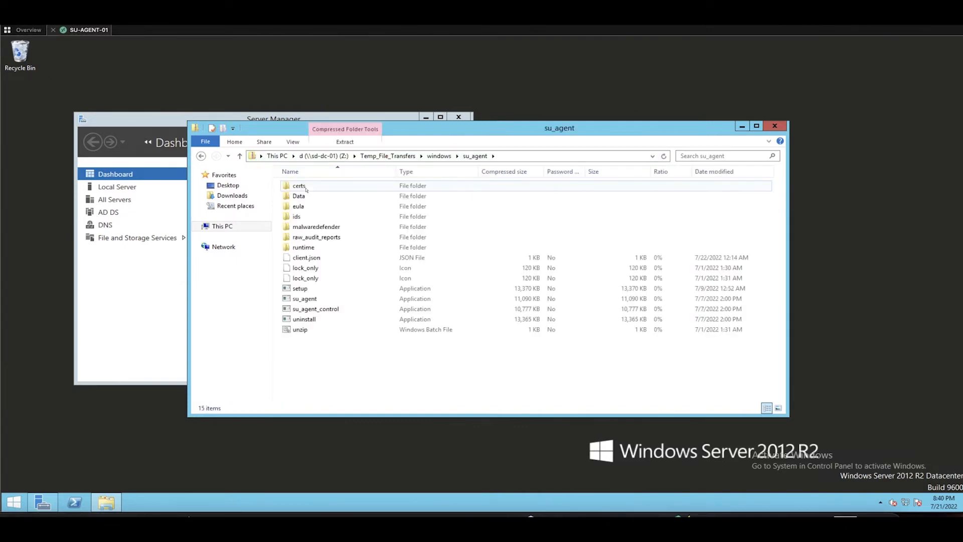
pyautogui.click(345, 142)
pyautogui.click(382, 165)
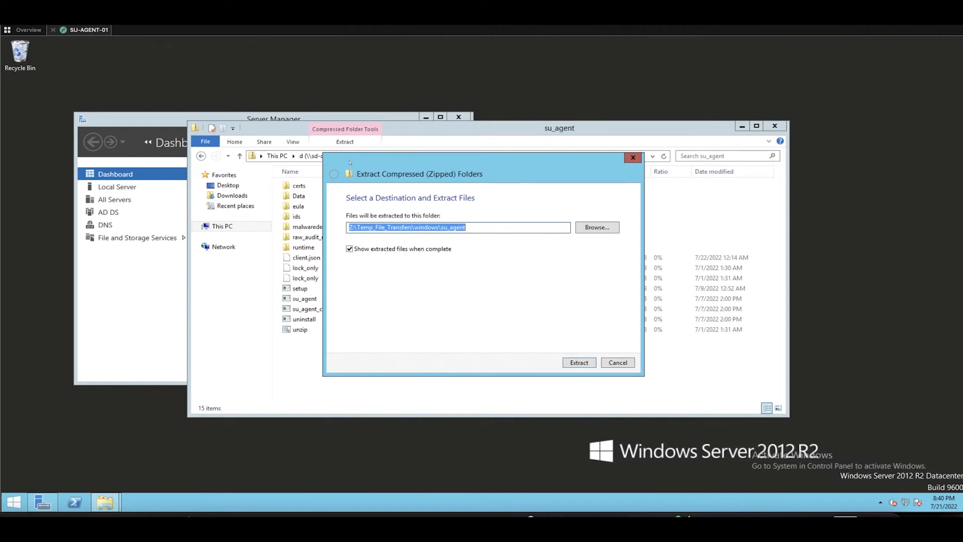
pyautogui.click(597, 227)
pyautogui.scroll(-2, 482, 294)
pyautogui.click(455, 254)
pyautogui.click(436, 340)
pyautogui.write('SecurityUniversal')
pyautogui.press('Return')
# - Create an agent subfolder inside SecurityUniversal and extract the archive into it
pyautogui.click(436, 340)
pyautogui.write('agent')
pyautogui.press('Return')
pyautogui.click(487, 340)
pyautogui.click(582, 362)
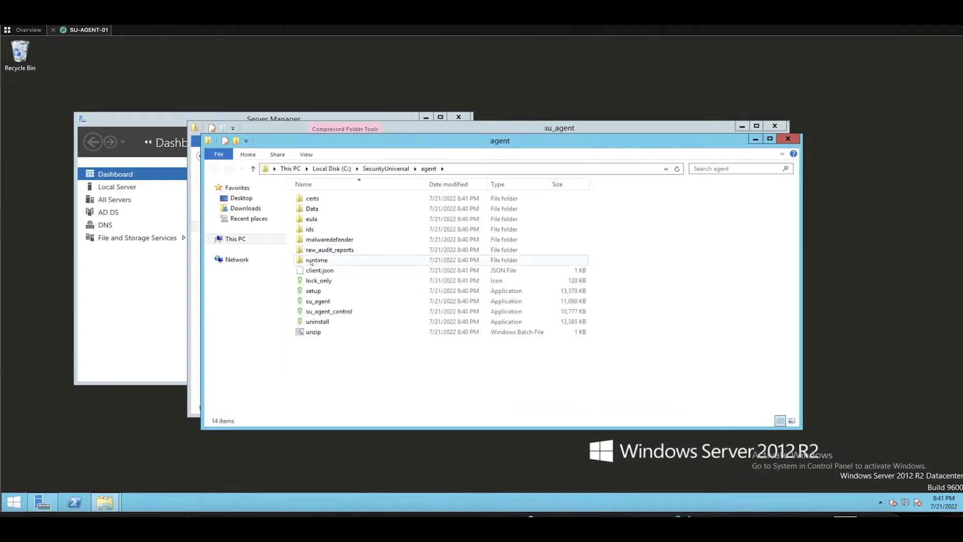
# - Run the extracted agent setup, accept the license agreement and keep the Agent, IDS and Malware Defender components selected
pyautogui.doubleClick(372, 295)
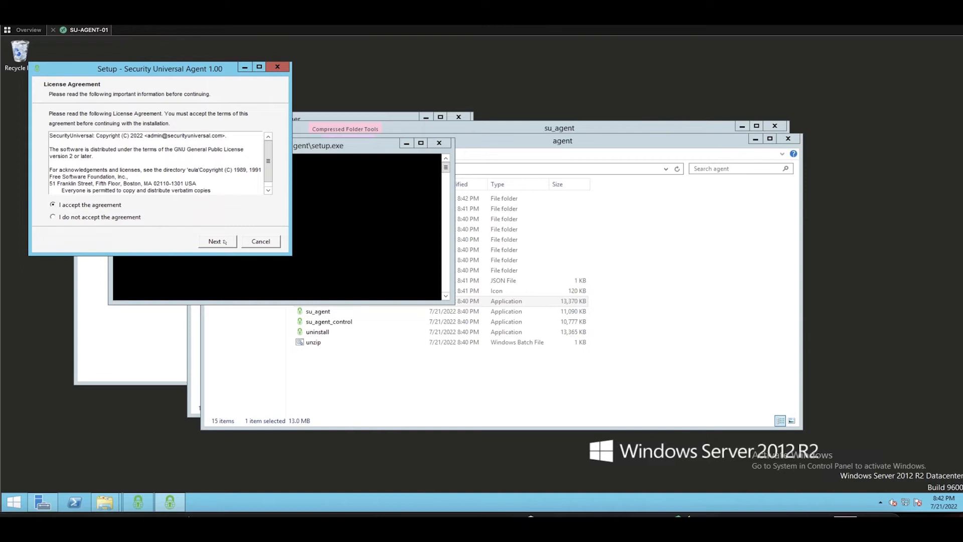
pyautogui.click(224, 242)
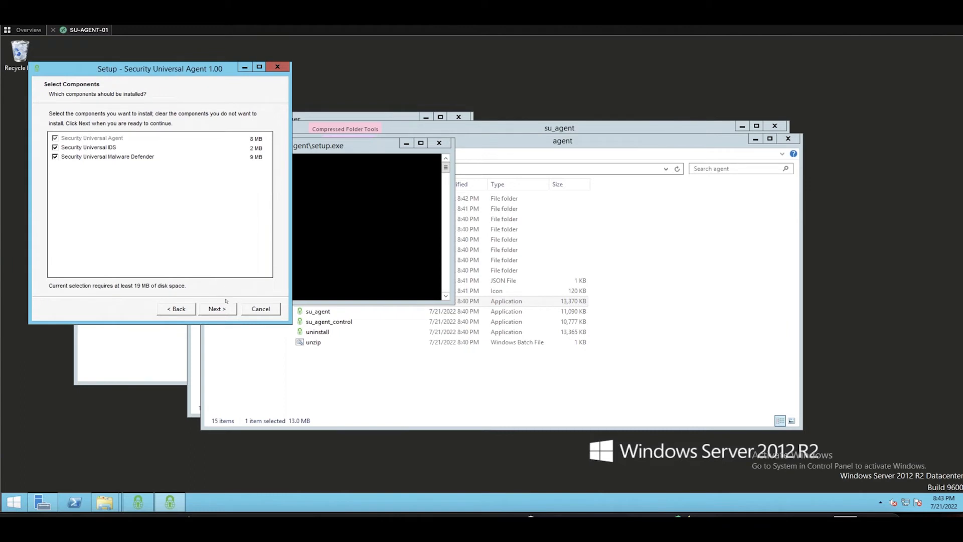
pyautogui.click(224, 308)
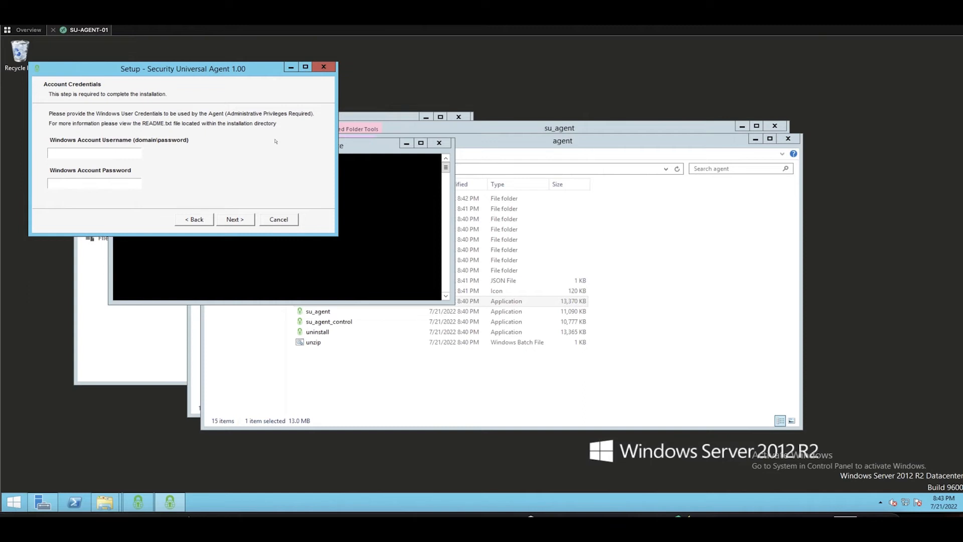
# - Open the Local Security Policy's User Rights Assignment and examine which accounts may log on as a service
pyautogui.click(14, 502)
pyautogui.click(92, 359)
pyautogui.doubleClick(351, 341)
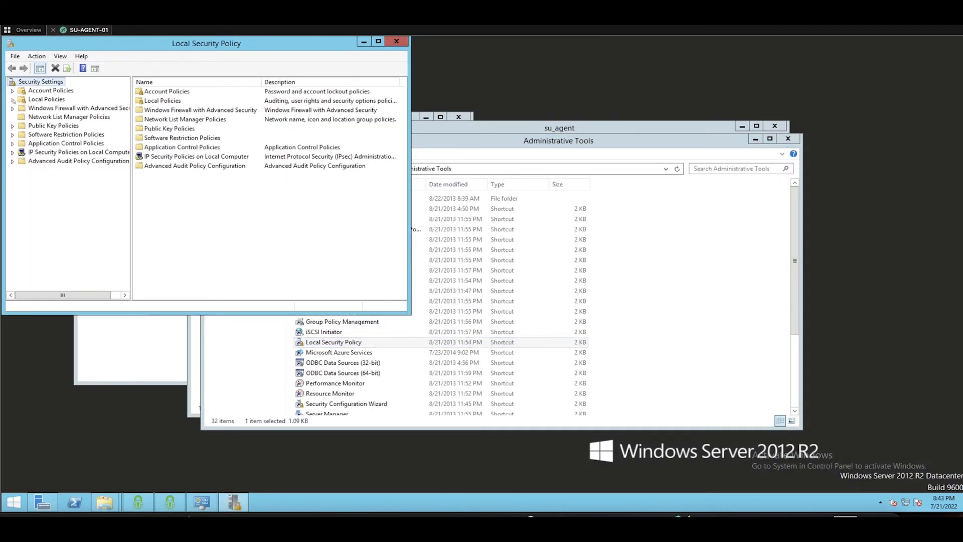
pyautogui.click(13, 99)
pyautogui.click(69, 117)
pyautogui.click(402, 296)
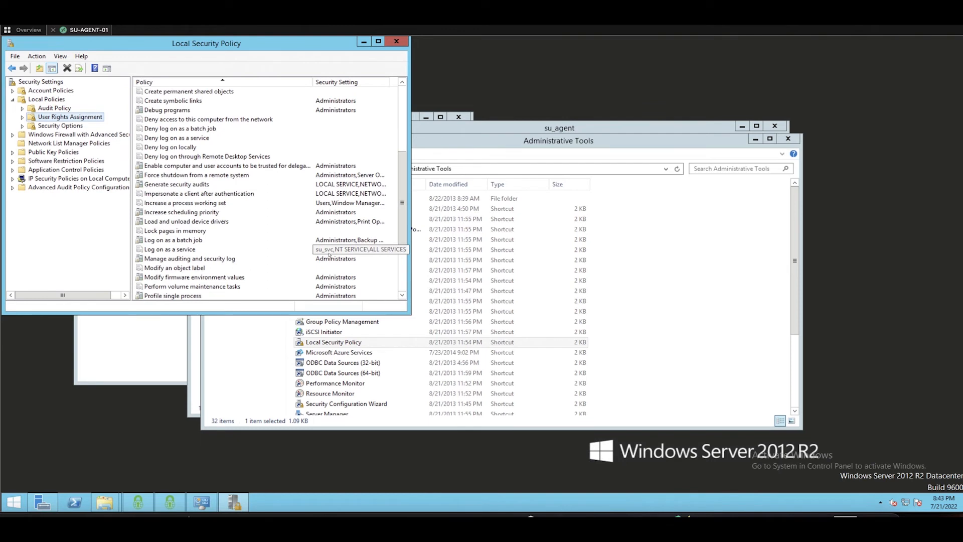
# - Return to the agent setup and enter .\su_svc as the Windows account username along with the account password
pyautogui.click(170, 502)
pyautogui.write('.\\su_svc')
pyautogui.press('Tab')
pyautogui.write('*********')
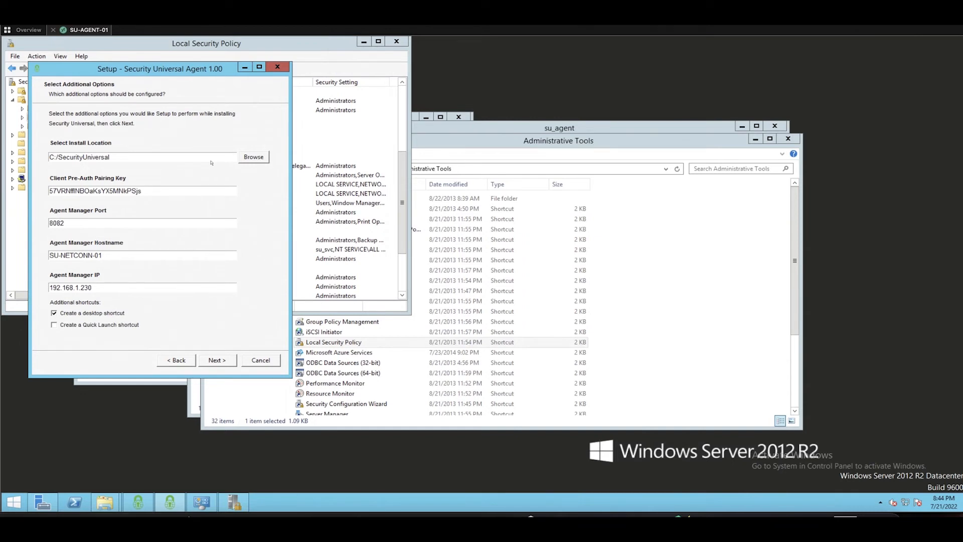
# - Set the agent's install location to C:\SecurityUniversal\agent
pyautogui.click(240, 159)
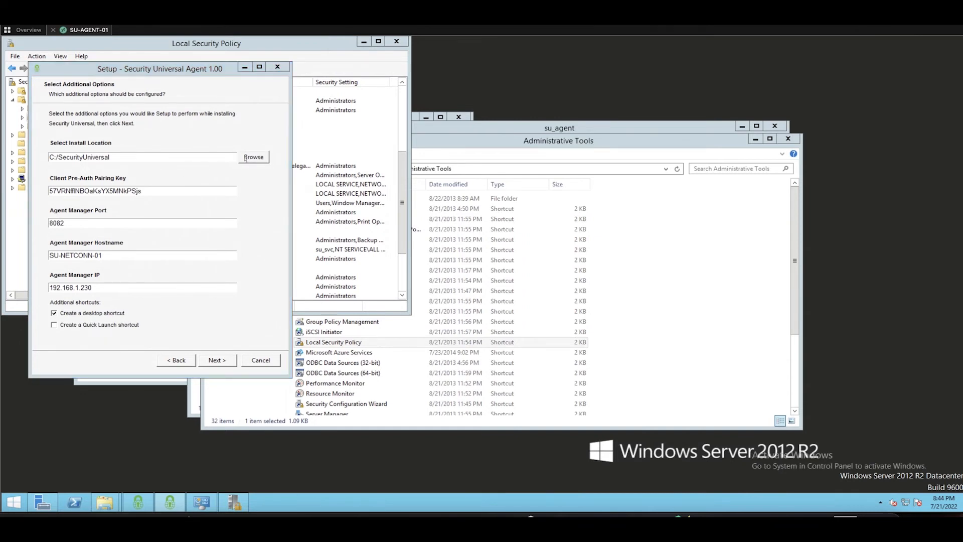
pyautogui.click(57, 189)
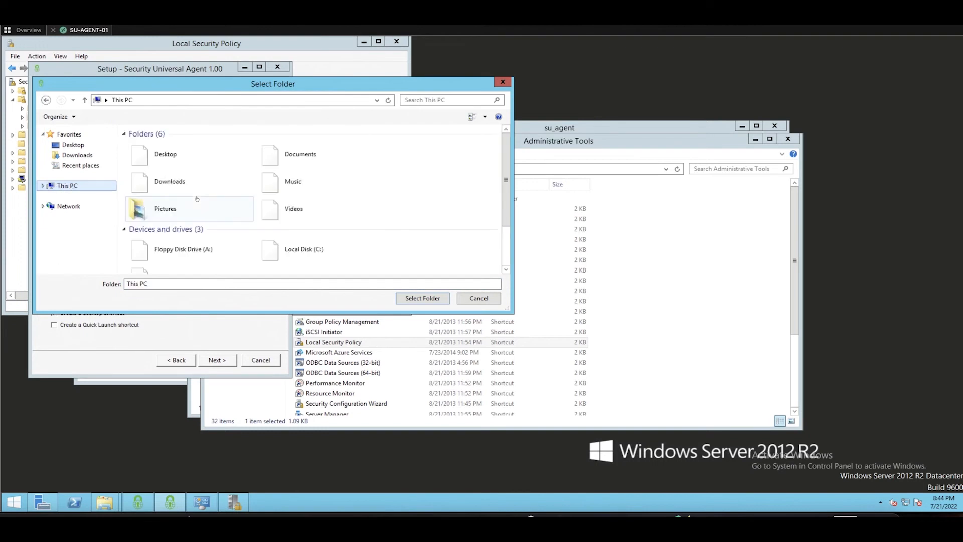
pyautogui.doubleClick(284, 246)
pyautogui.doubleClick(161, 176)
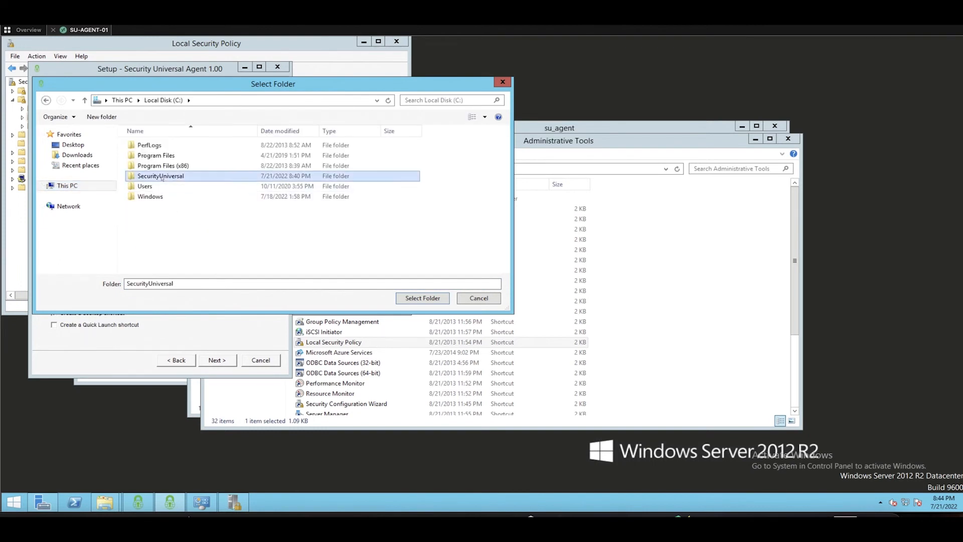
pyautogui.click(145, 145)
pyautogui.click(423, 298)
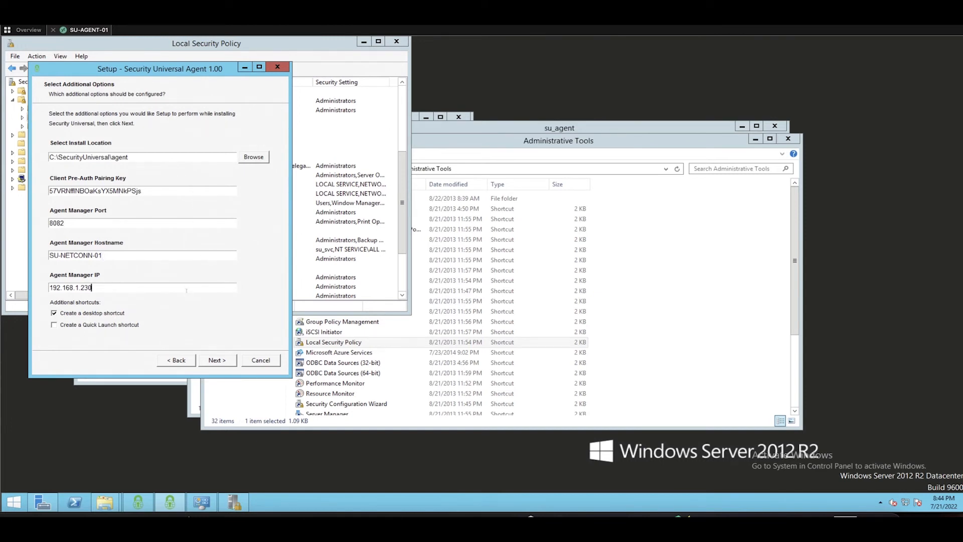
# - Accept the remaining additional options, install the Security Universal Agent and finish the setup wizard
pyautogui.click(214, 360)
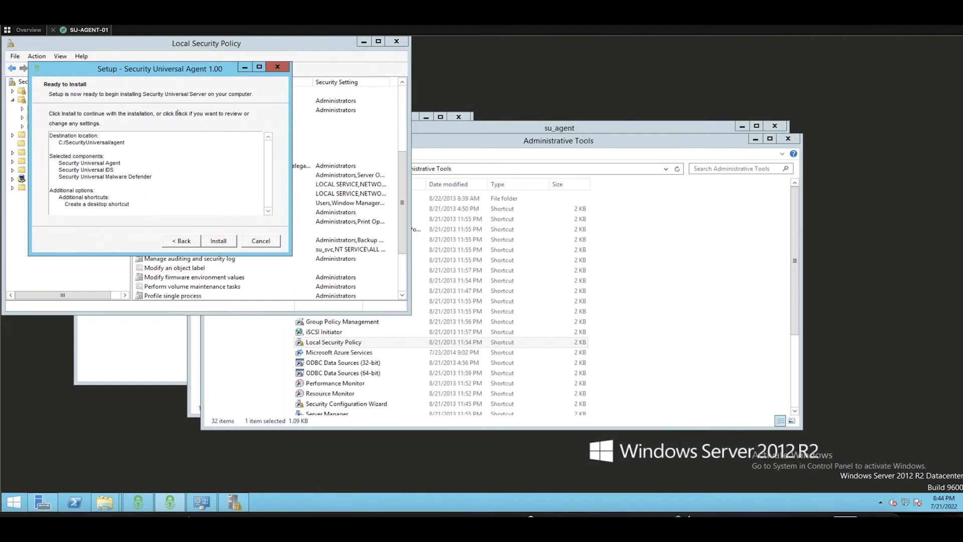
pyautogui.click(225, 240)
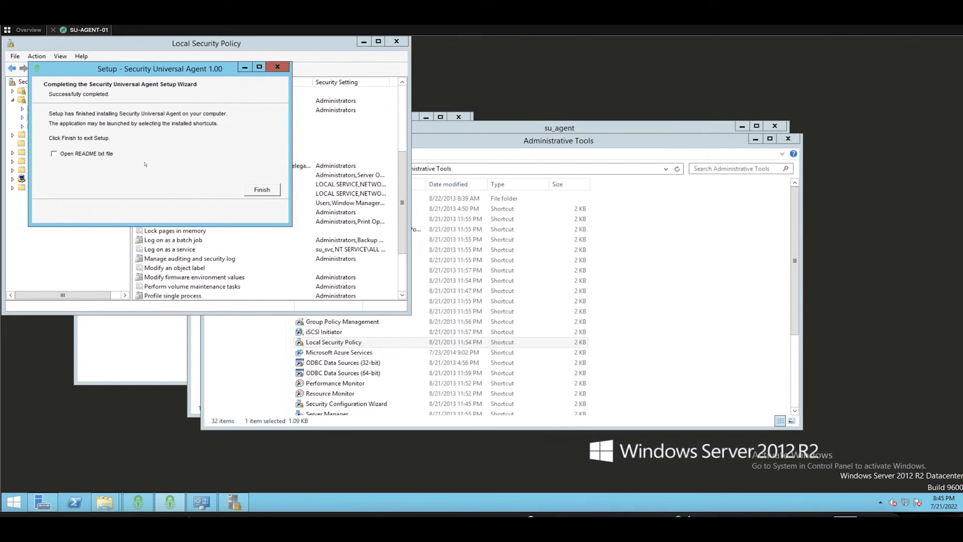
pyautogui.click(261, 190)
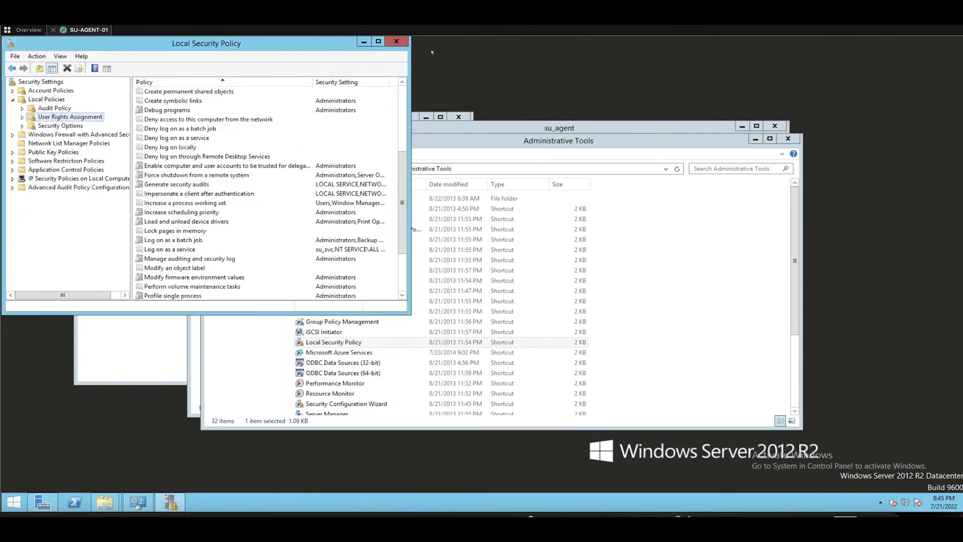
# - Close the Local Security Policy and check the SUAgent service in Task Manager's list of services
pyautogui.click(397, 42)
pyautogui.scroll(-2, 373, 288)
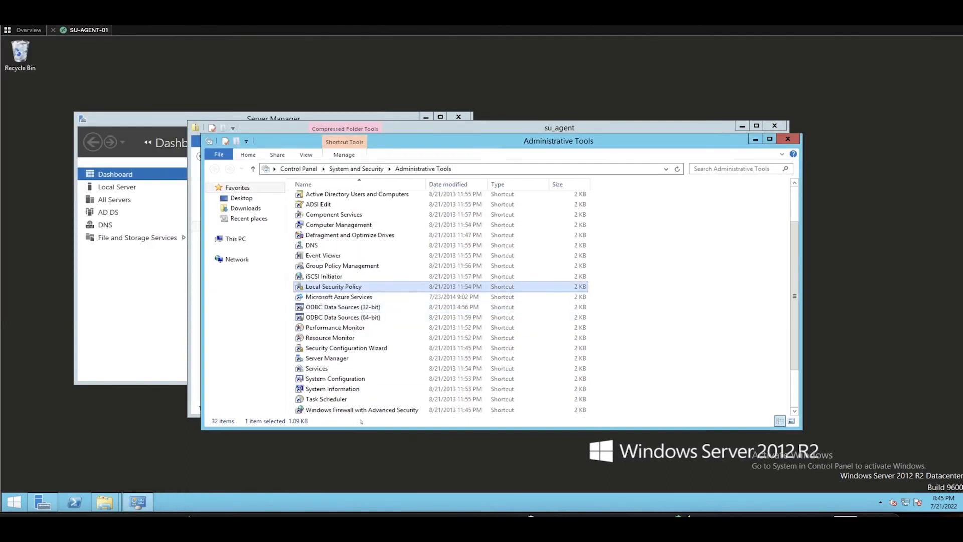
pyautogui.click(11, 501)
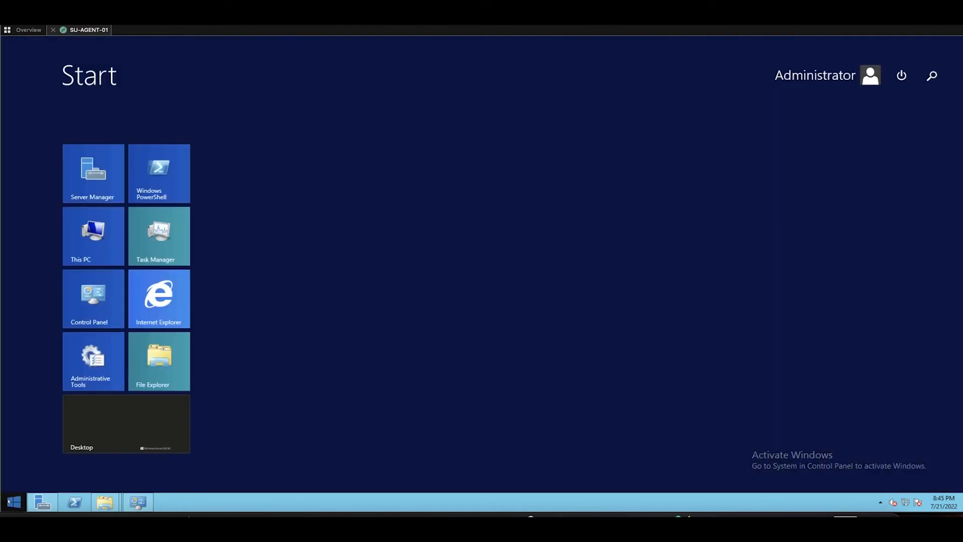
pyautogui.click(161, 236)
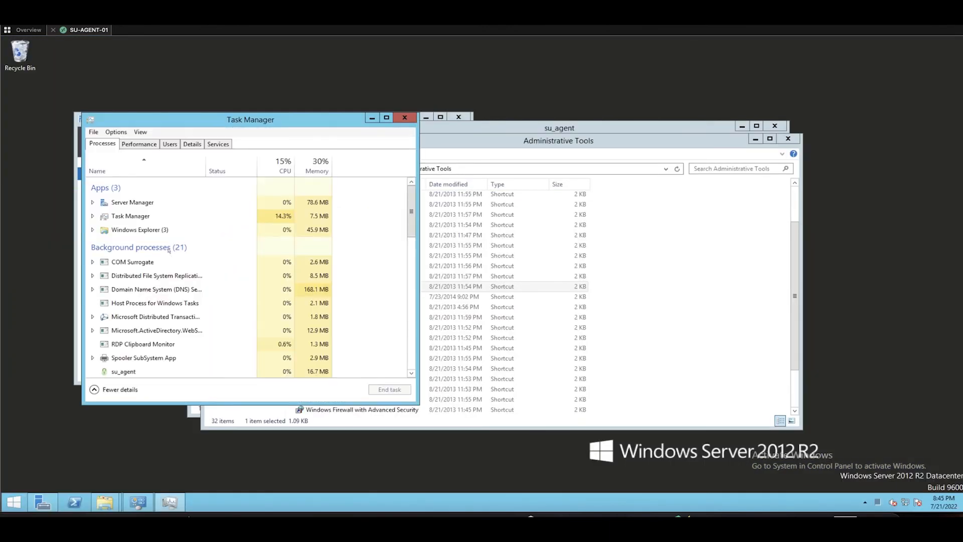
pyautogui.click(224, 145)
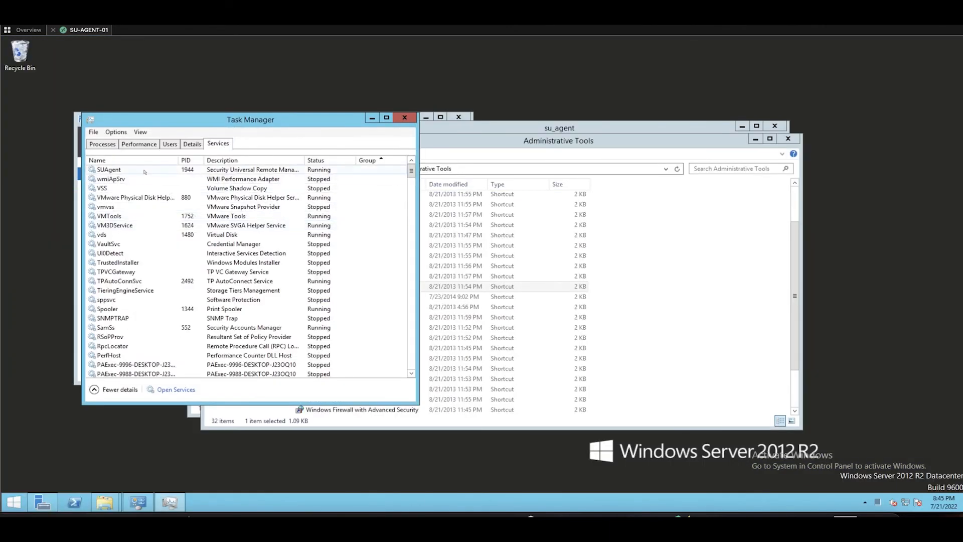
# - Check the status of the SUAgent service in the list of Windows services
pyautogui.click(144, 171)
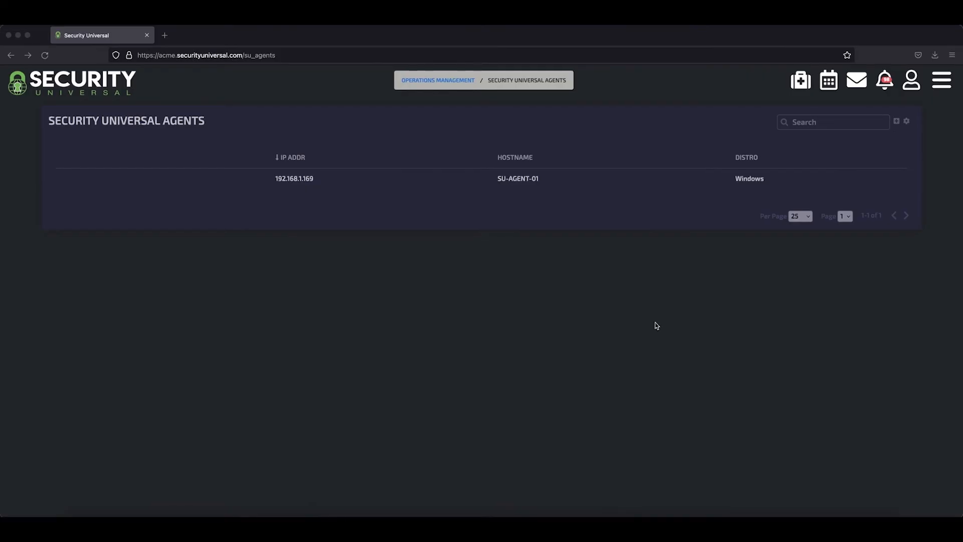
# - Switch to the Security Universal web console and start a new agent with hostname SU-AGENT-02 and local IP address 192.168.1.153
pyautogui.click(899, 124)
pyautogui.click(359, 172)
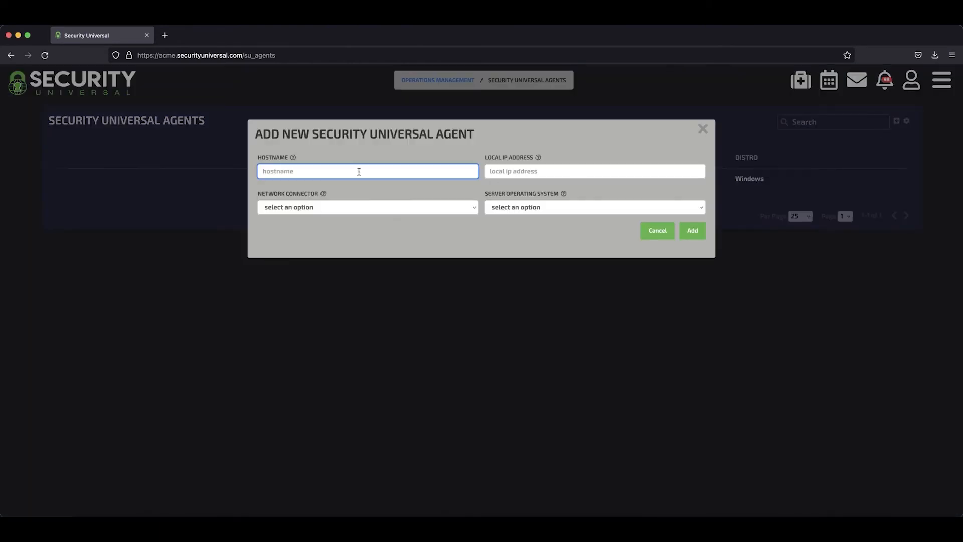
pyautogui.write('SU-AGENT-02')
pyautogui.press('Tab')
pyautogui.write('192.168.1.153')
# - Assign network connector SU-NETCONN-01 and server operating system Centos/Redhat to the new agent, and add it
pyautogui.click(442, 208)
pyautogui.click(454, 217)
pyautogui.click(538, 213)
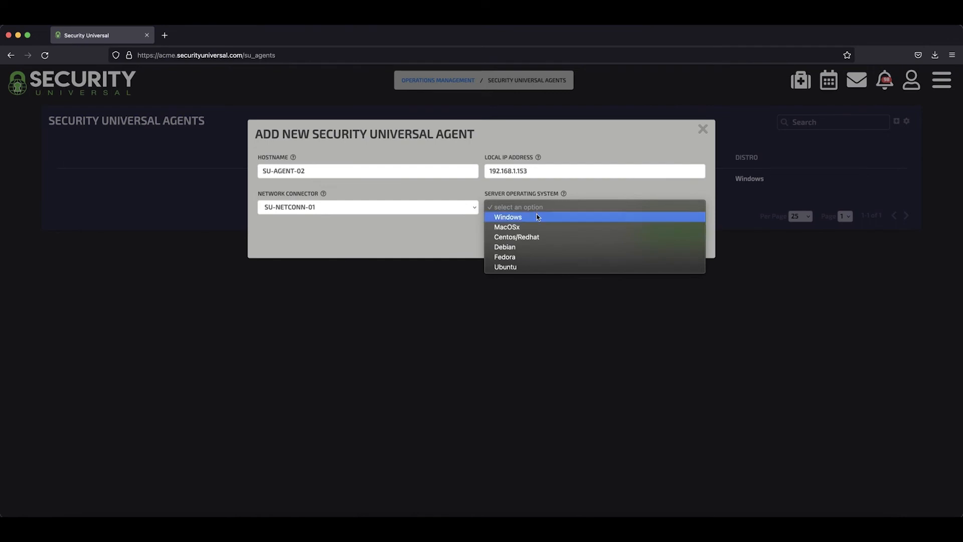
pyautogui.click(537, 238)
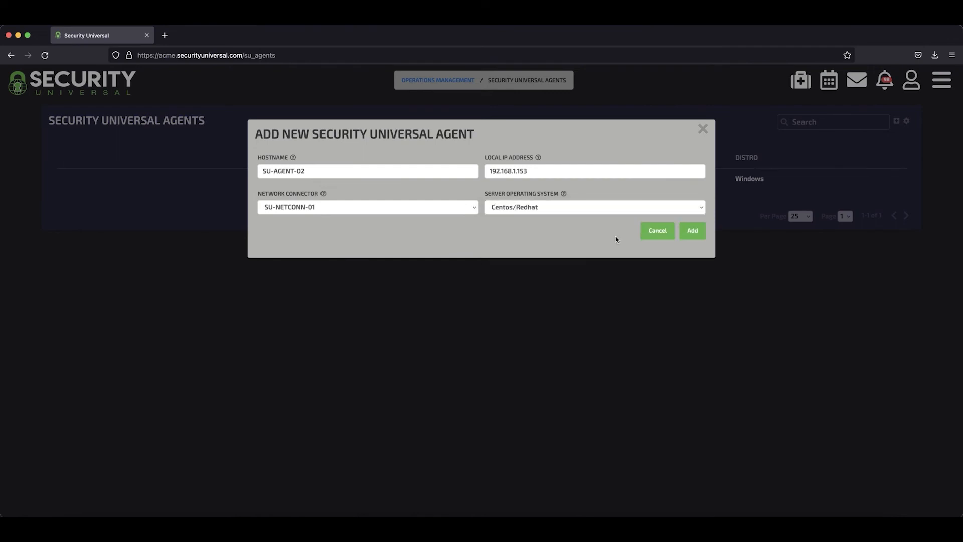
pyautogui.click(695, 235)
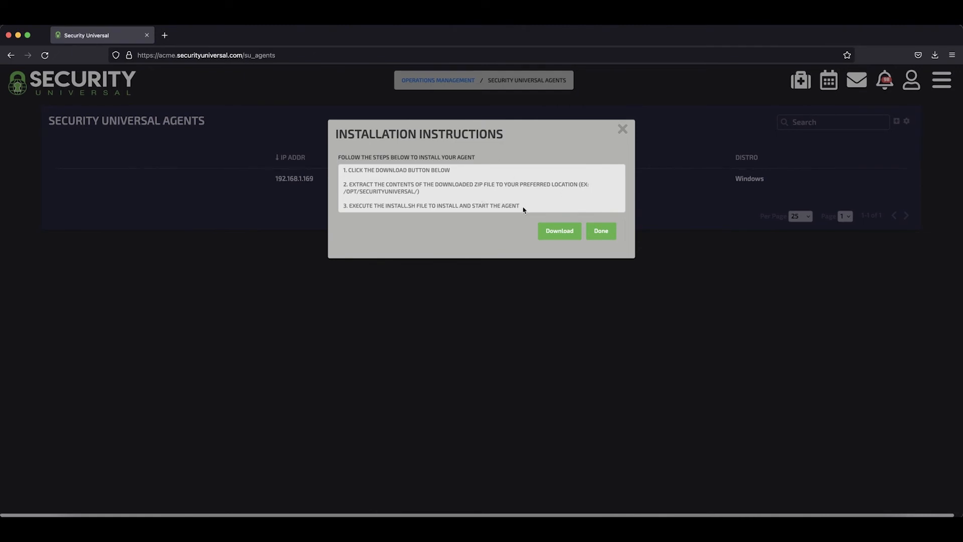
# - Download the Linux agent package and close the installation instructions
pyautogui.click(557, 232)
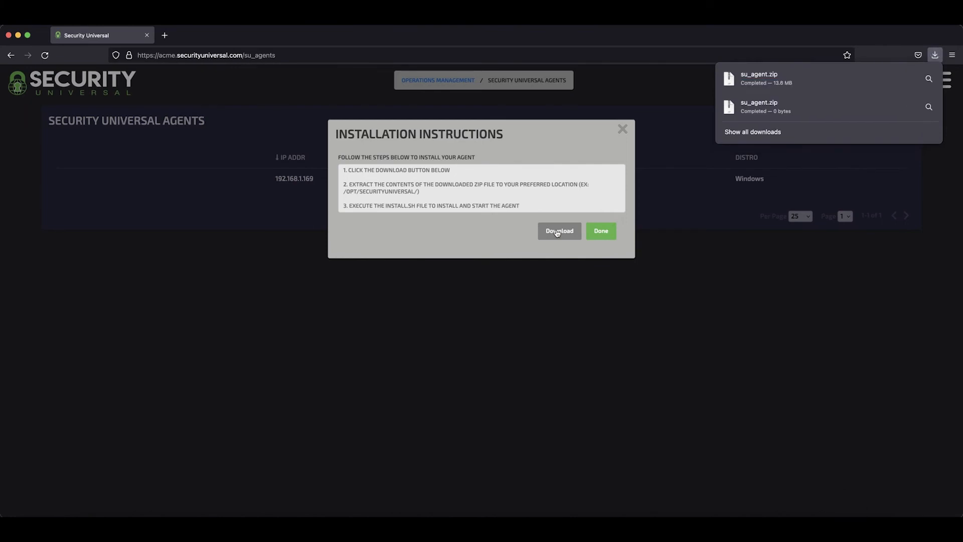
pyautogui.click(616, 234)
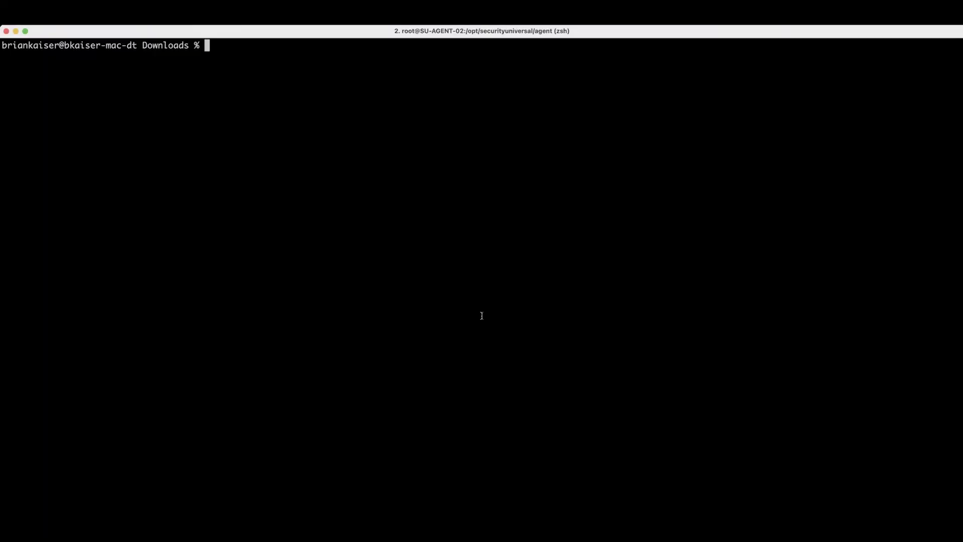
# - Switch to the terminal and move su_agent.zip from Downloads to /Volumes/sd-dc-01/Temp_File_Transfers/linux/
pyautogui.write('mv su_agent.zip ')
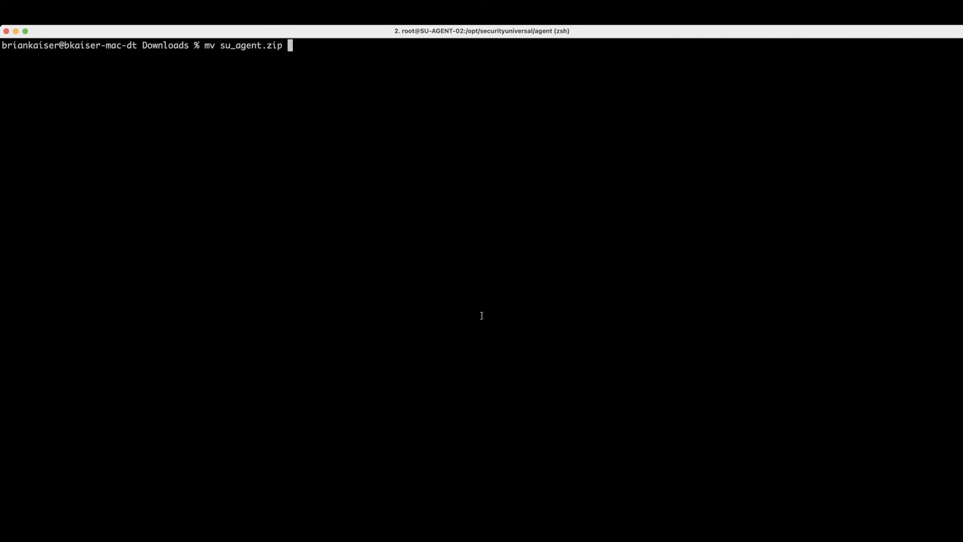
pyautogui.write('/Volumes/sd-dc-01/Temp_File_Transfers/linux/')
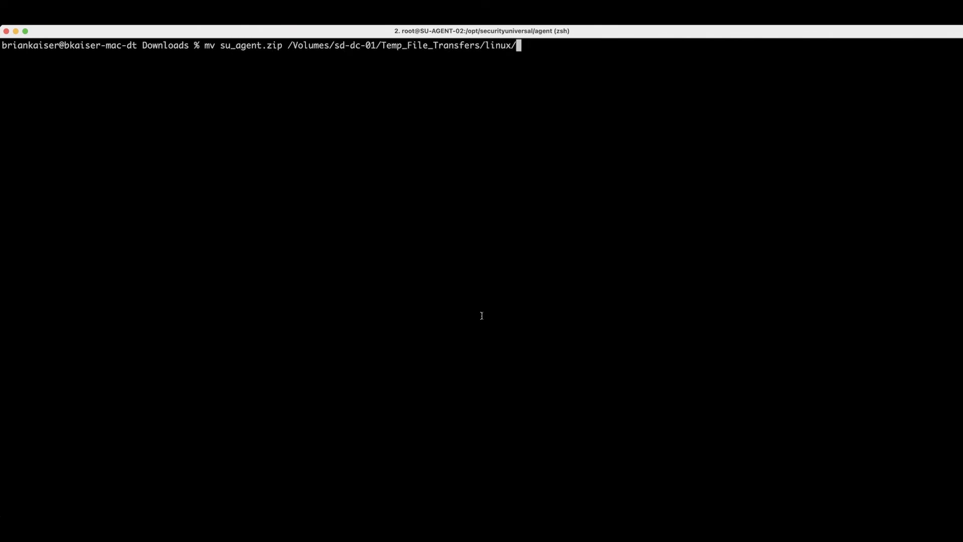
pyautogui.press('Return')
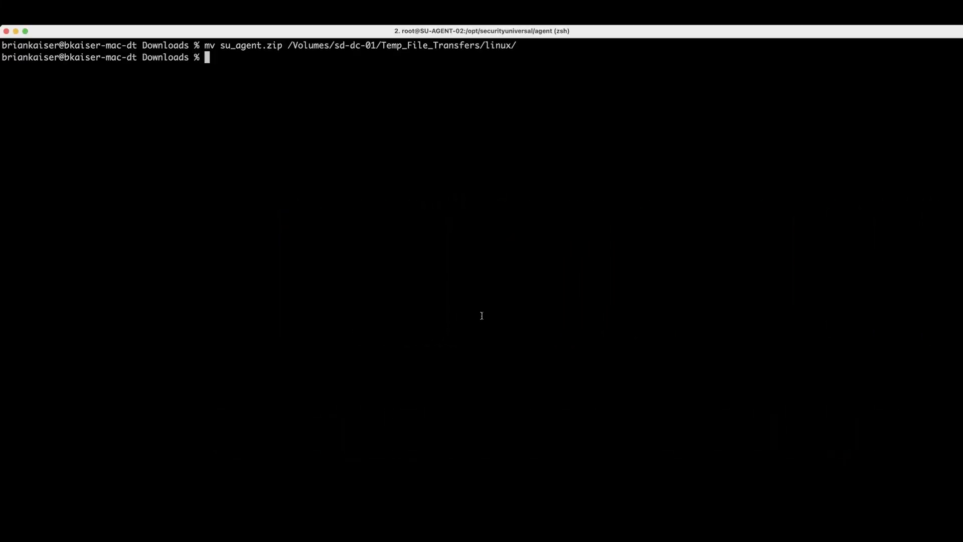
# - Connect over SSH to 192.168.1.153 as root and enter the account password
pyautogui.write('ssh root@192.168.1.153')
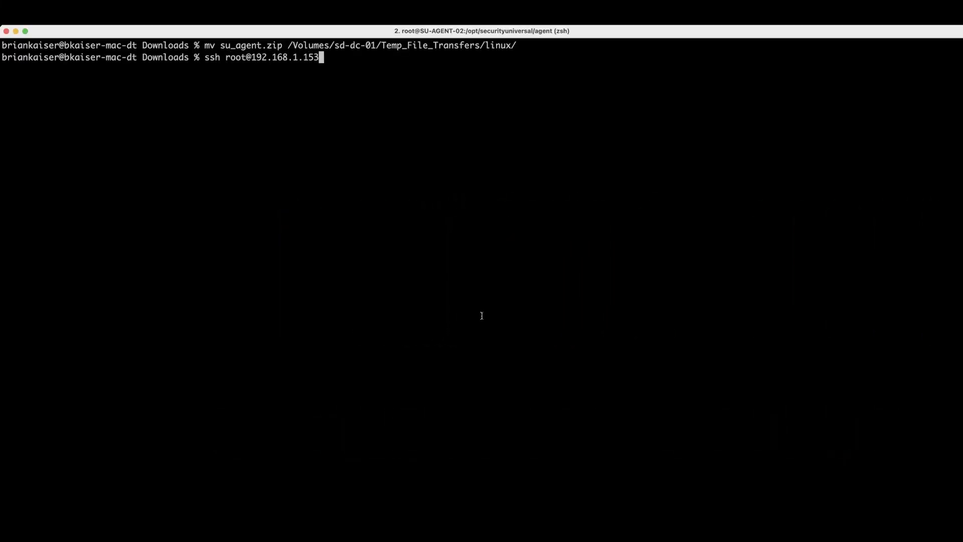
pyautogui.press('Return')
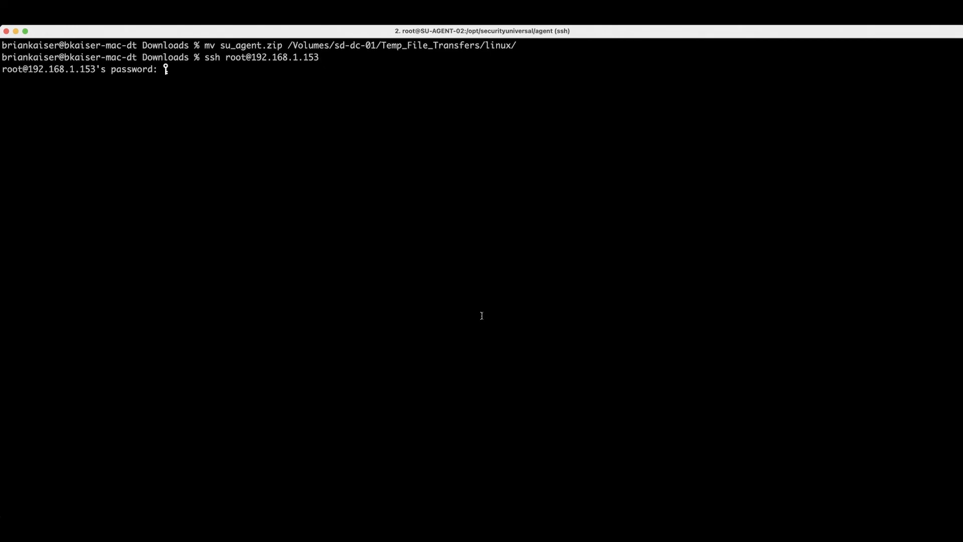
pyautogui.press('Return')
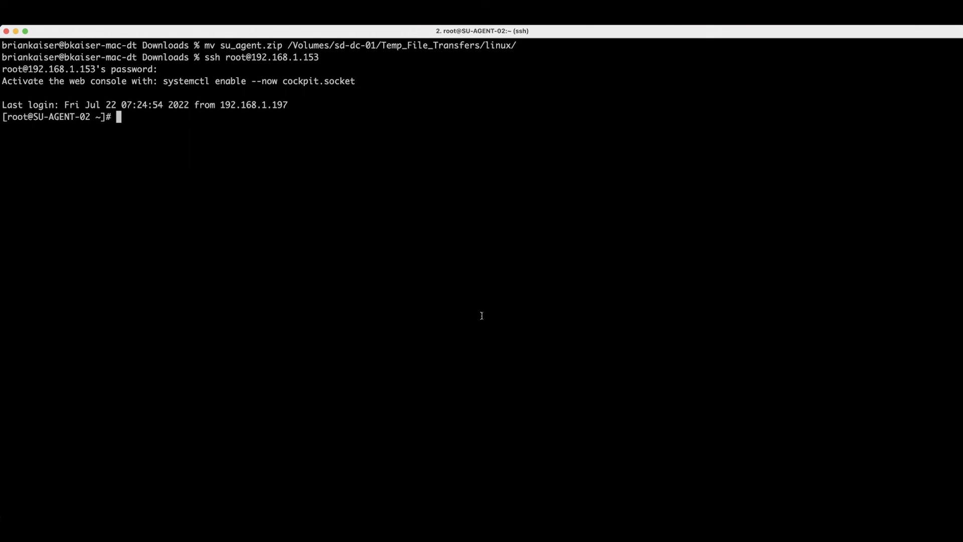
# - Create the directory /opt/securityuniversal/agent on the Linux server, including any missing parent directories
pyautogui.write('mkdir -p /opt/security')
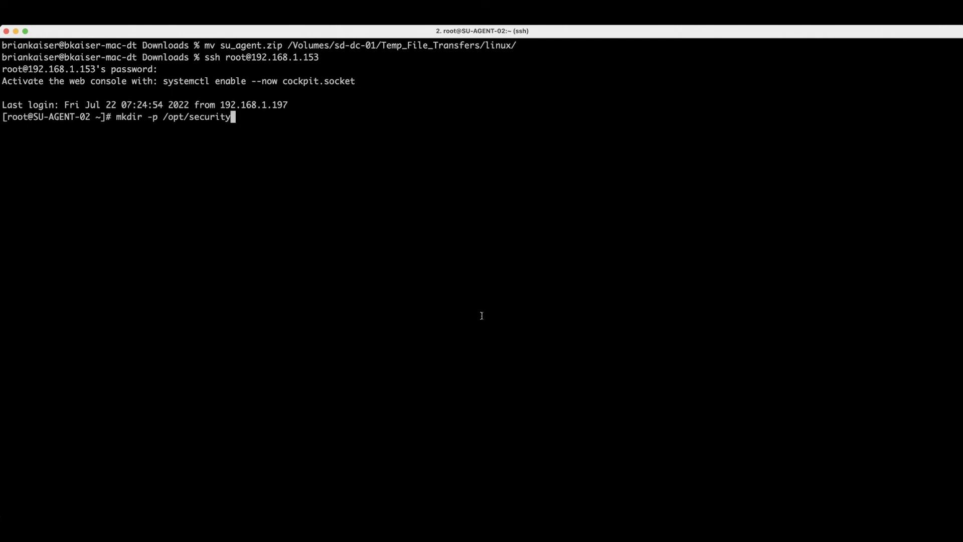
pyautogui.write('universal/agent')
pyautogui.press('Return')
# - Unzip /mnt/Temp_File_Transfers/linux/su_agent.zip into /opt/securityuniversal/agent/
pyautogui.write('unzip /mnt/Temp_File_Transfers/linux/su_agent.zip -d /opt/securityuniversal/agent/')
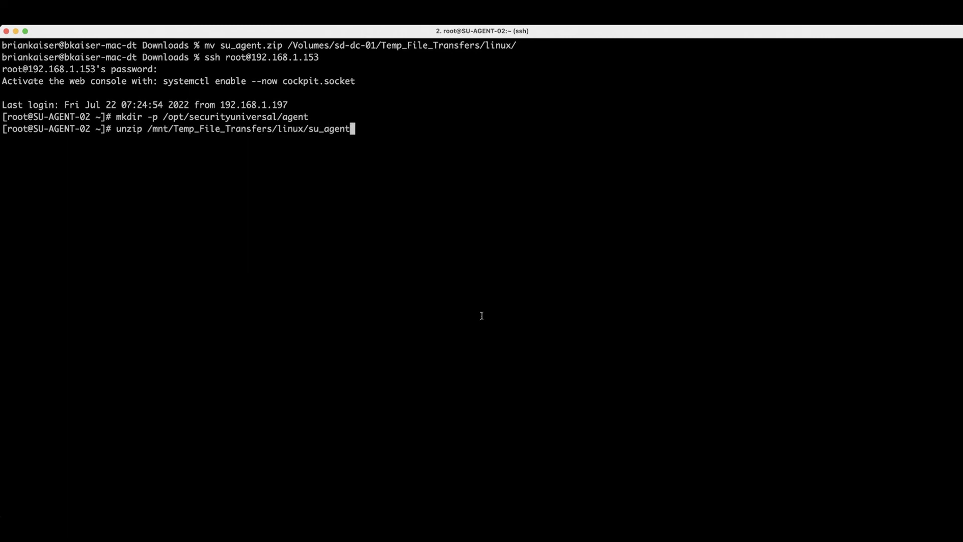
pyautogui.press('Return')
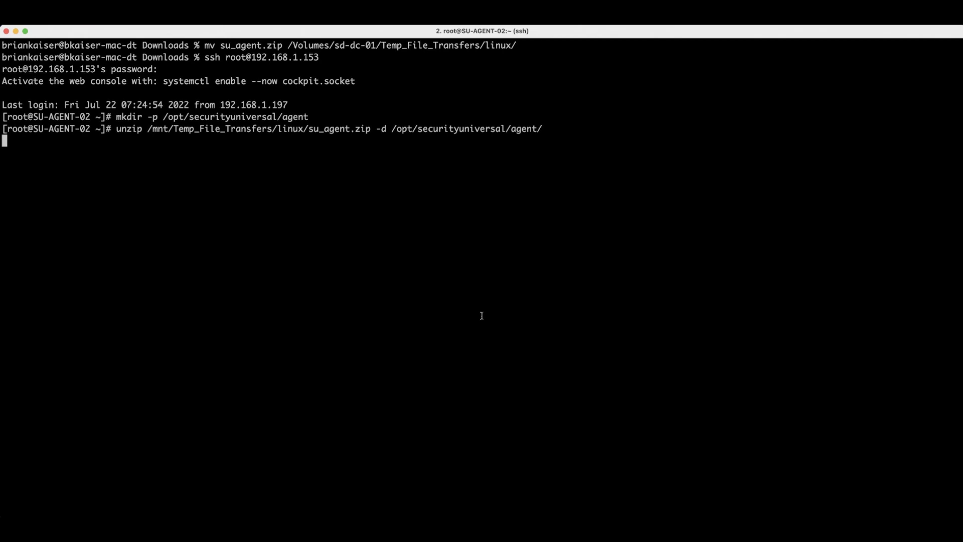
# - Change to the /opt/securityuniversal/agent/ directory and list its contents
pyautogui.write('cd /opt/security')
pyautogui.press('Tab')
pyautogui.write('ag')
pyautogui.press('Tab')
pyautogui.press('Return')
pyautogui.write('l')
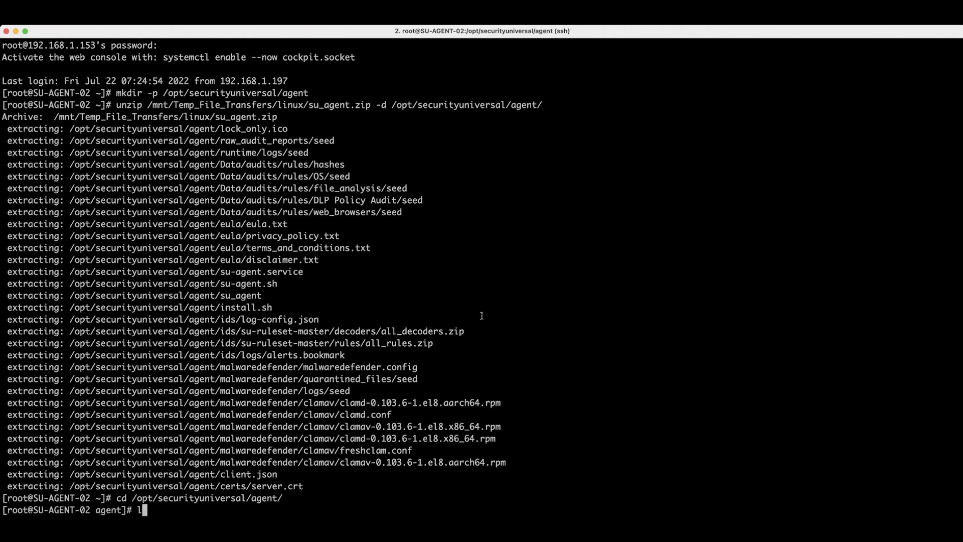
pyautogui.write('s')
pyautogui.press('Return')
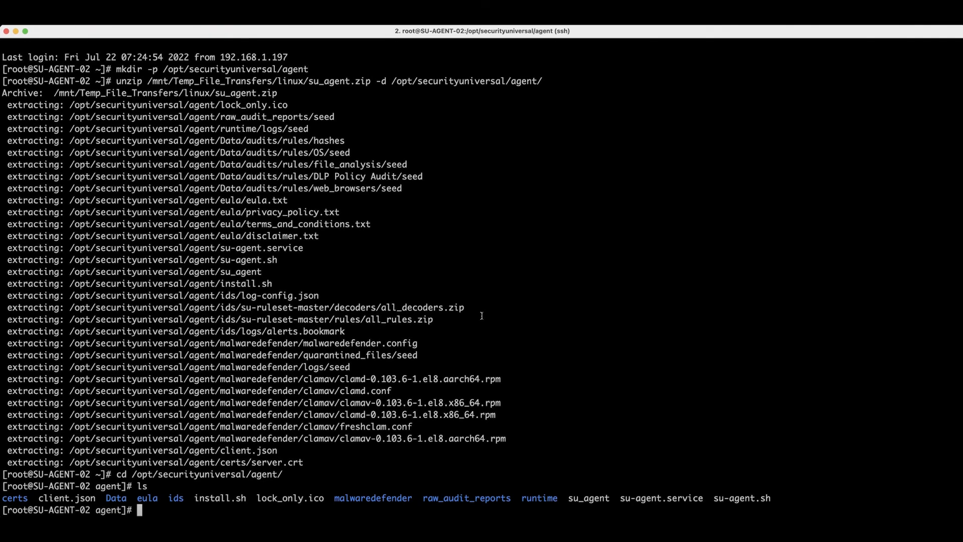
# - Run the install.sh script with sh to install the agent service
pyautogui.write('sh ./ins')
pyautogui.press('Tab')
pyautogui.press('Return')
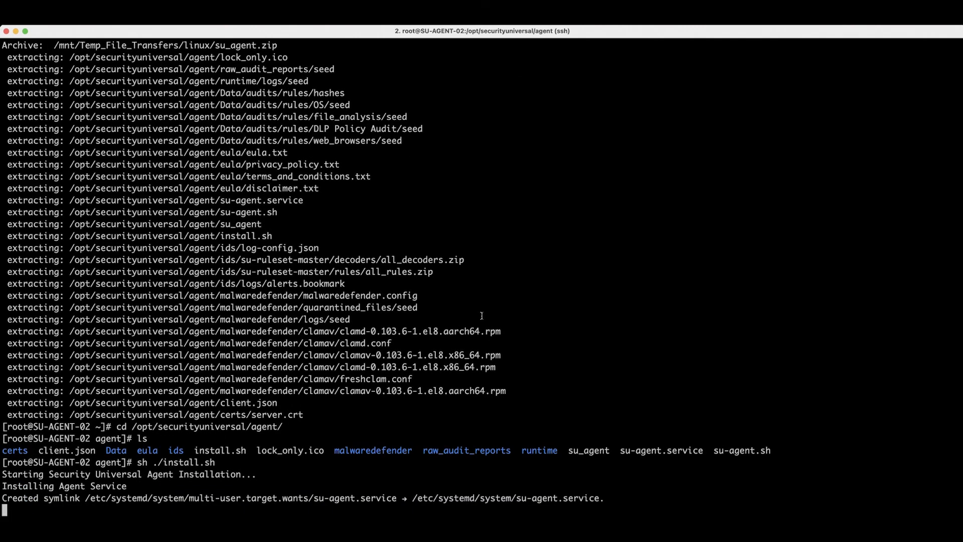
# - Check the status of the su-agent service with systemctl
pyautogui.write('systemctl ')
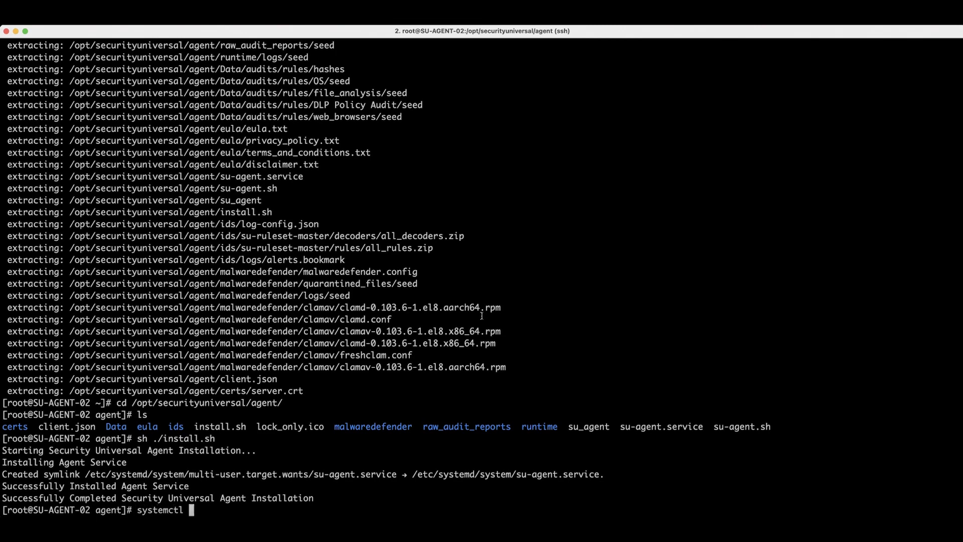
pyautogui.write('status su-agent')
pyautogui.press('Return')
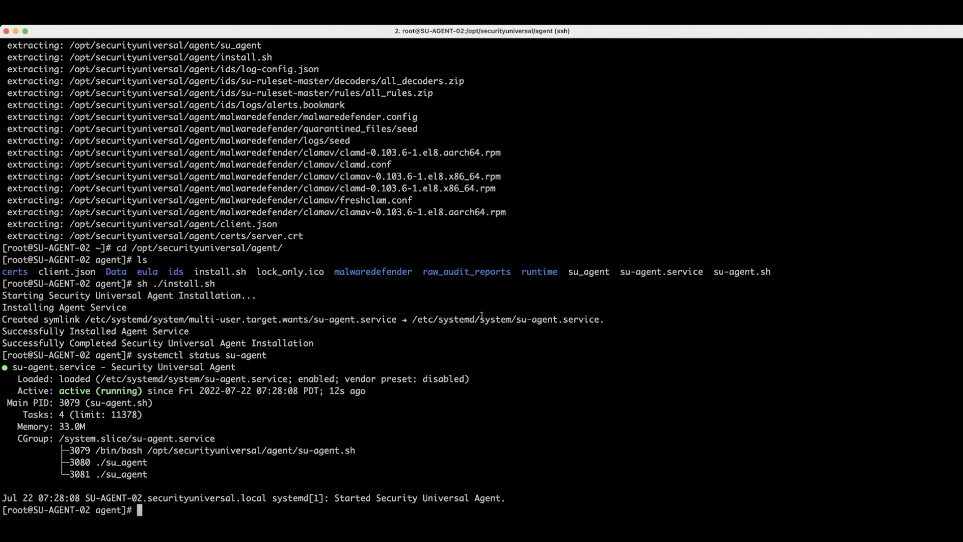